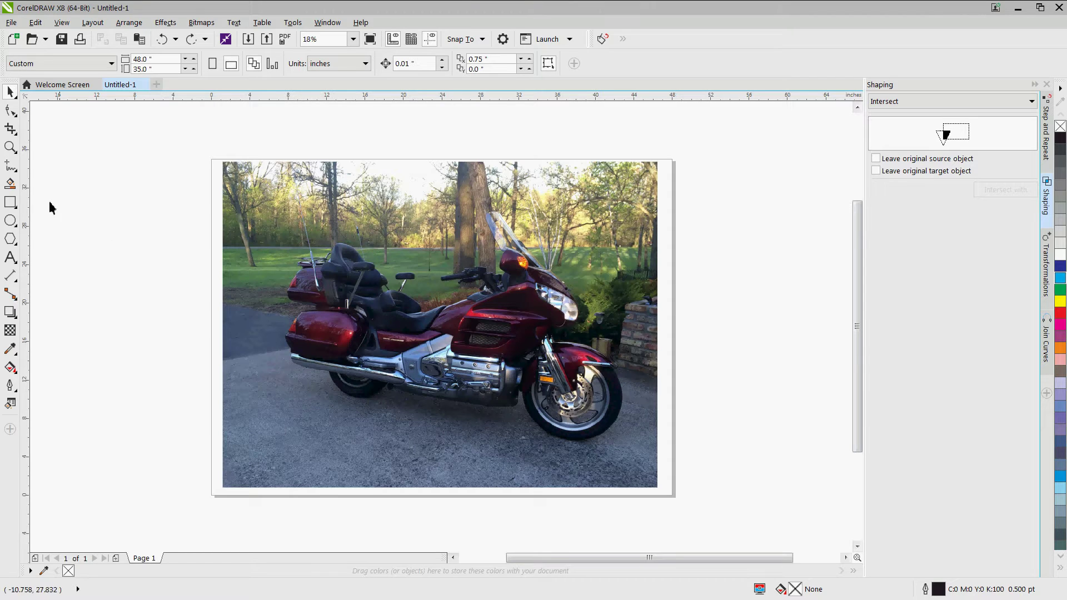
# Draw a large ellipse over the motorcycle photo and intersect it with the photo to leave an oval image
pyautogui.click(10, 221)
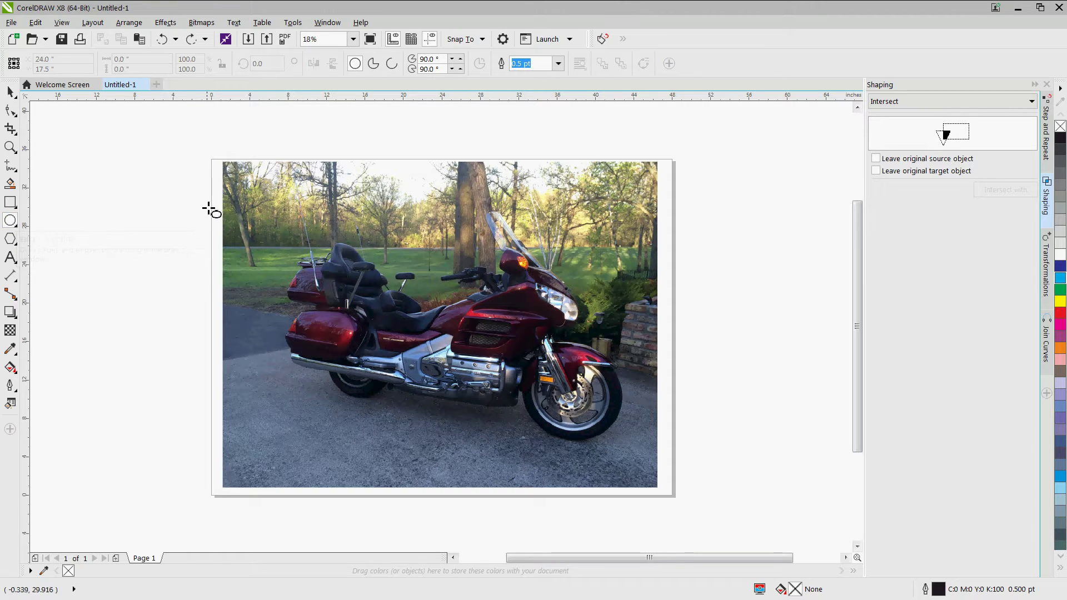
pyautogui.moveTo(271, 188); pyautogui.dragTo(656, 481)
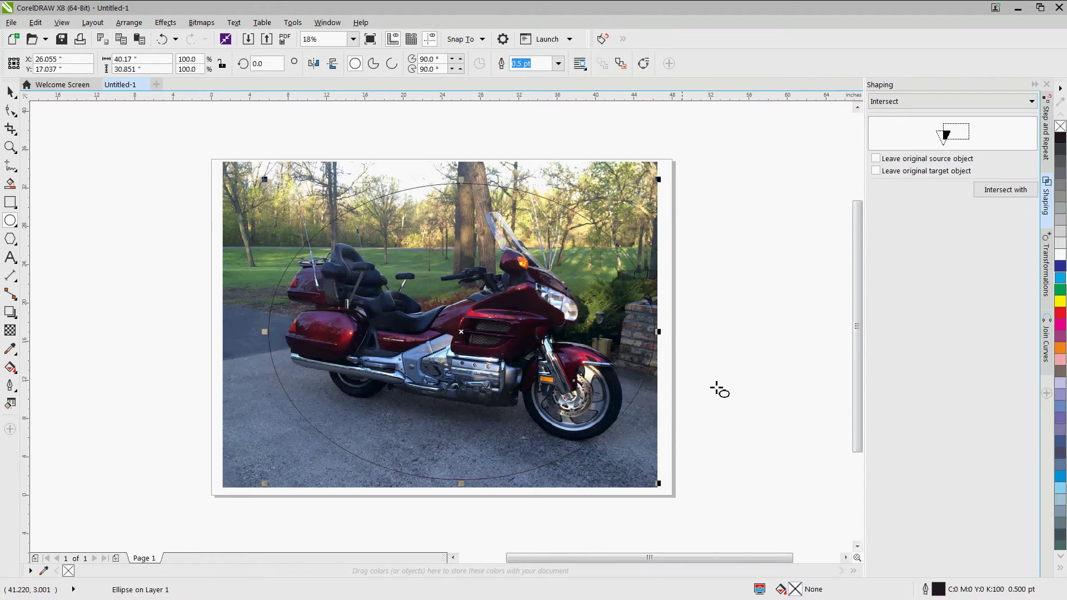
pyautogui.click(1010, 190)
pyautogui.click(596, 174)
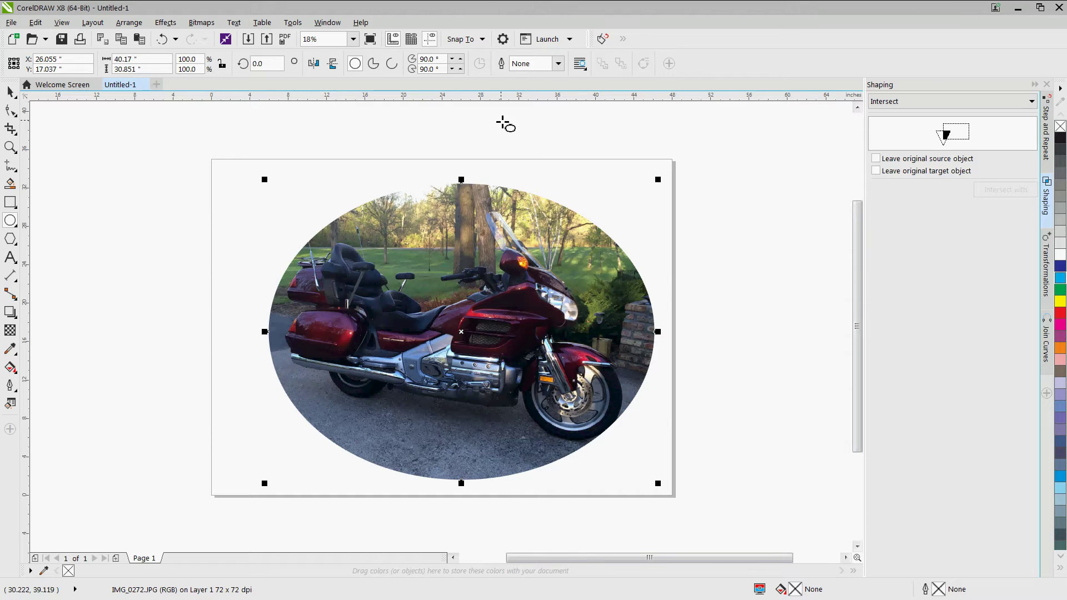
pyautogui.click(12, 93)
pyautogui.click(412, 134)
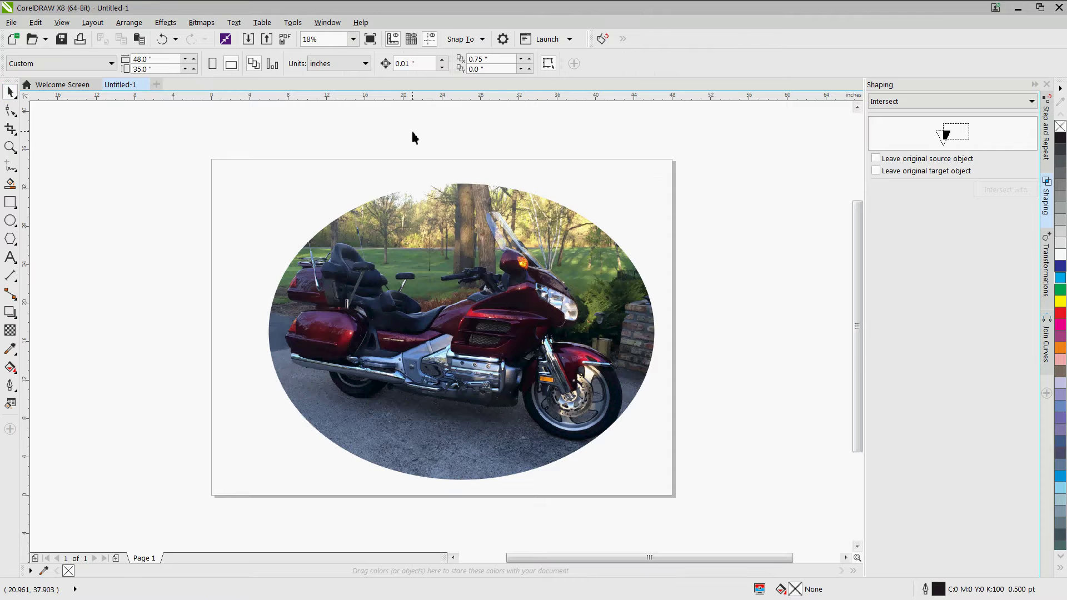
# Send the selected motorcycle photo to RDWorks V8 as a greyscale BMP scan-layer image
pyautogui.click(603, 38)
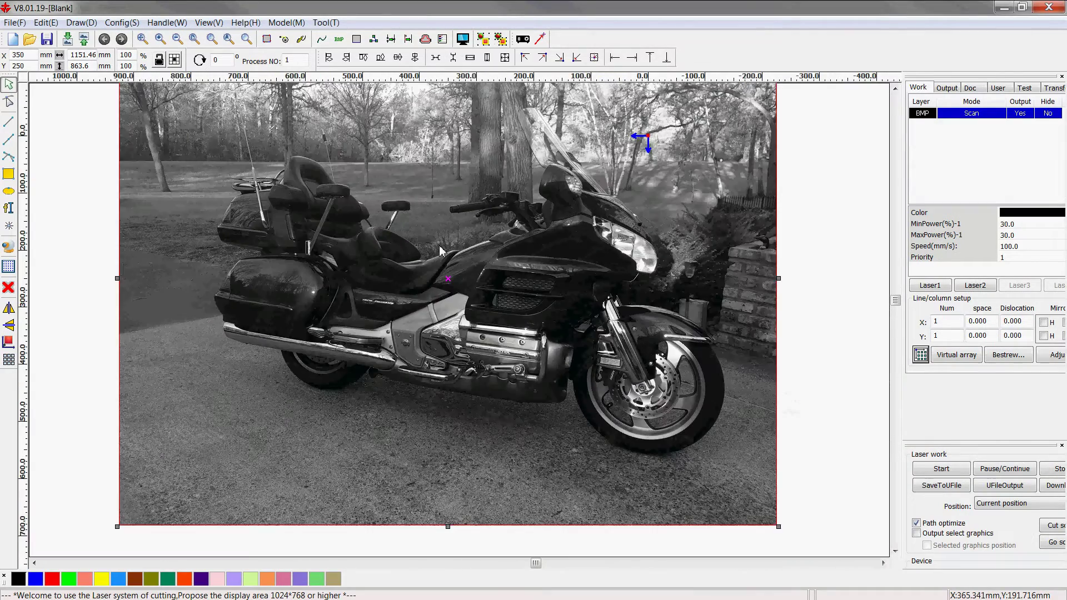
pyautogui.scroll(-1, 441, 250)
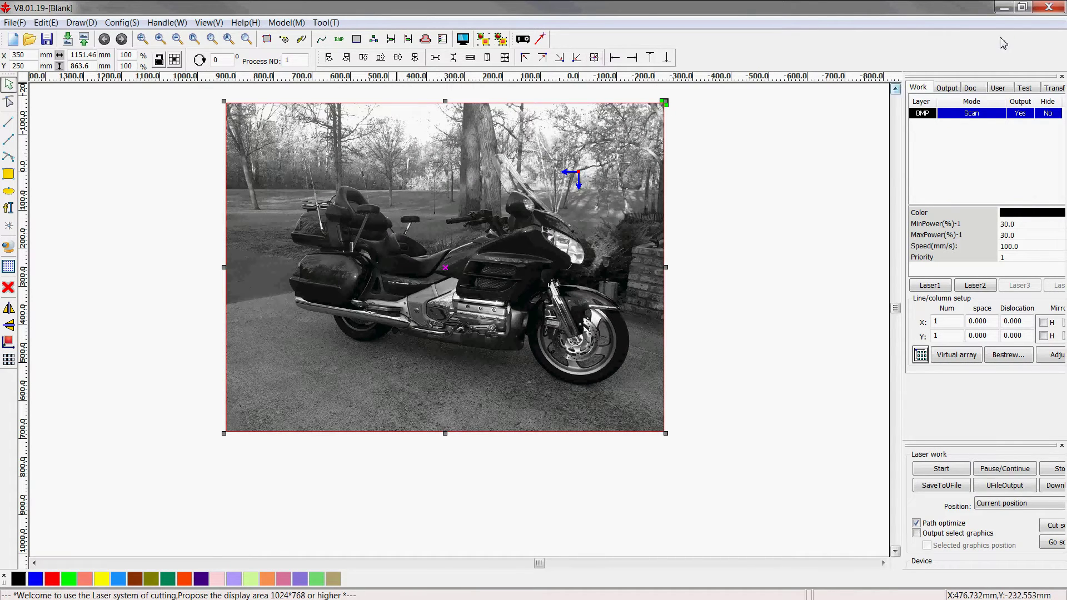
# Close RDWorks, undo the oval crop and ellipse, and open the photo with Edit Bitmap
pyautogui.click(1049, 6)
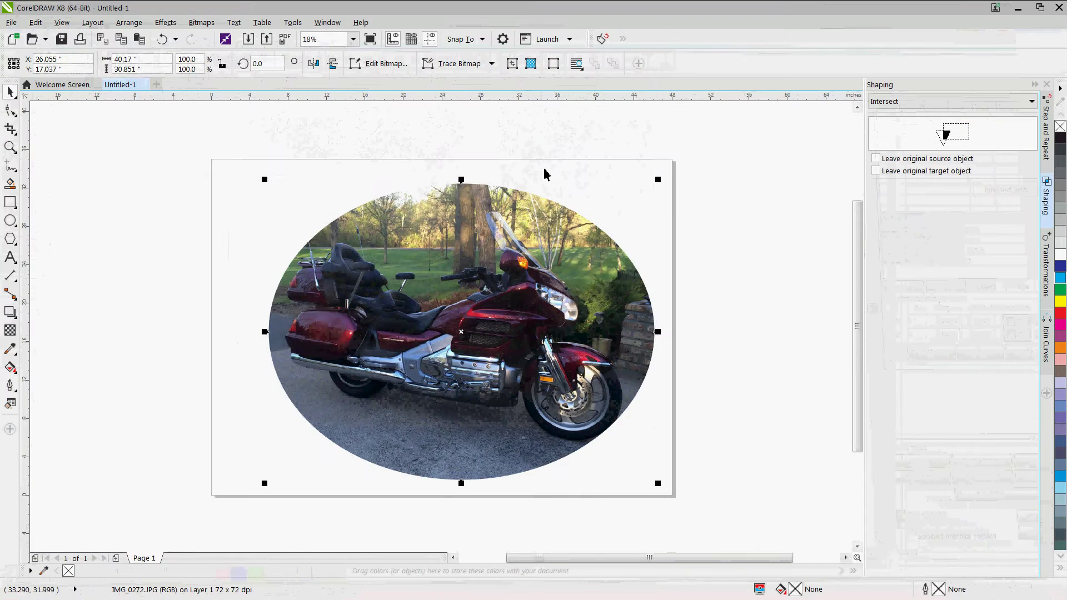
pyautogui.hotkey('ctrl', 'z')
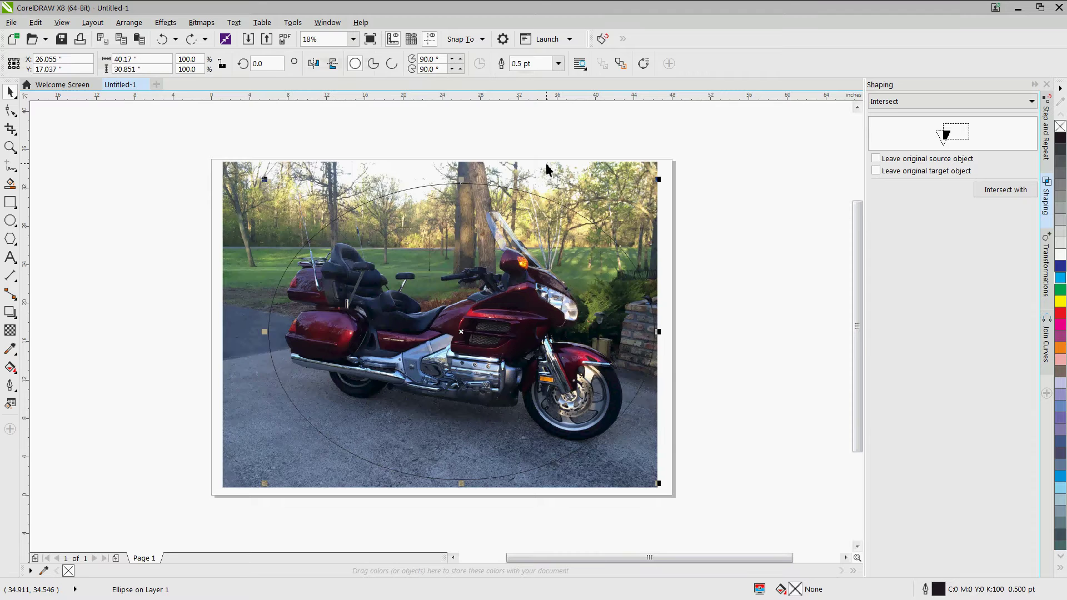
pyautogui.press('Delete')
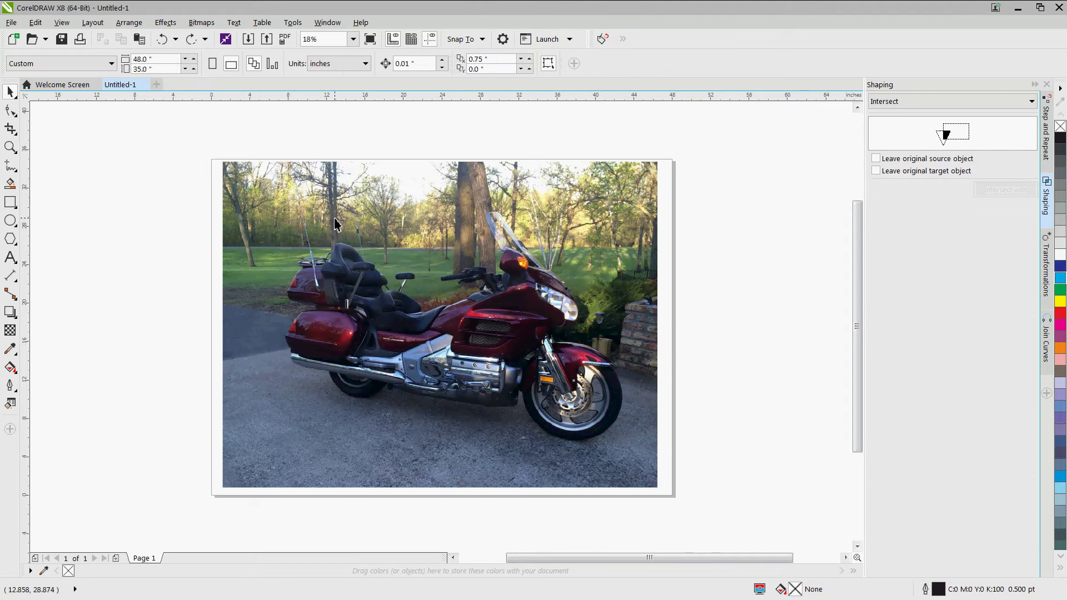
pyautogui.rightClick(404, 276)
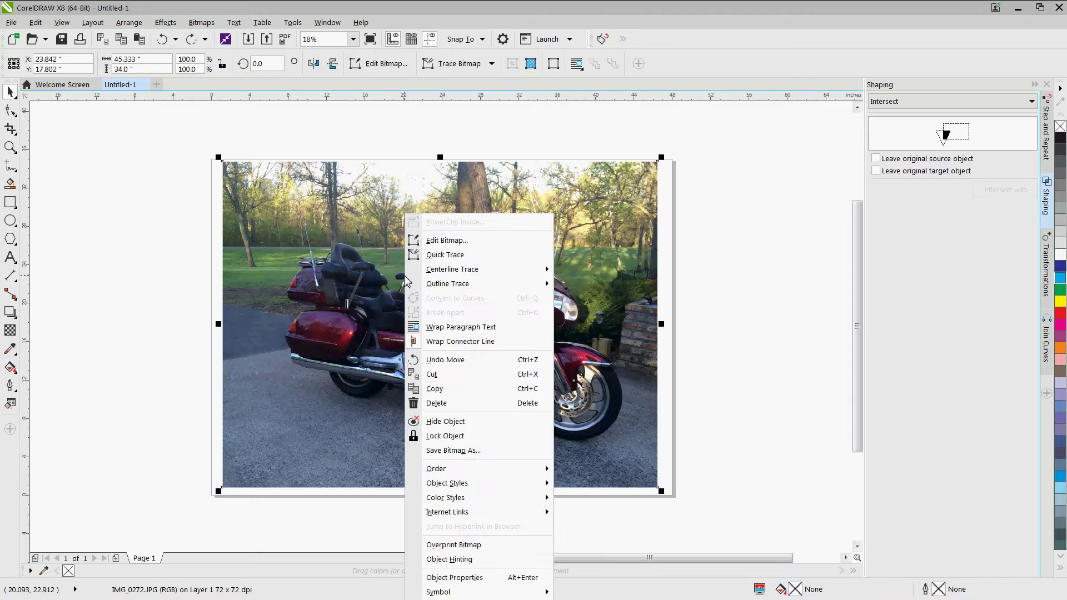
pyautogui.click(450, 245)
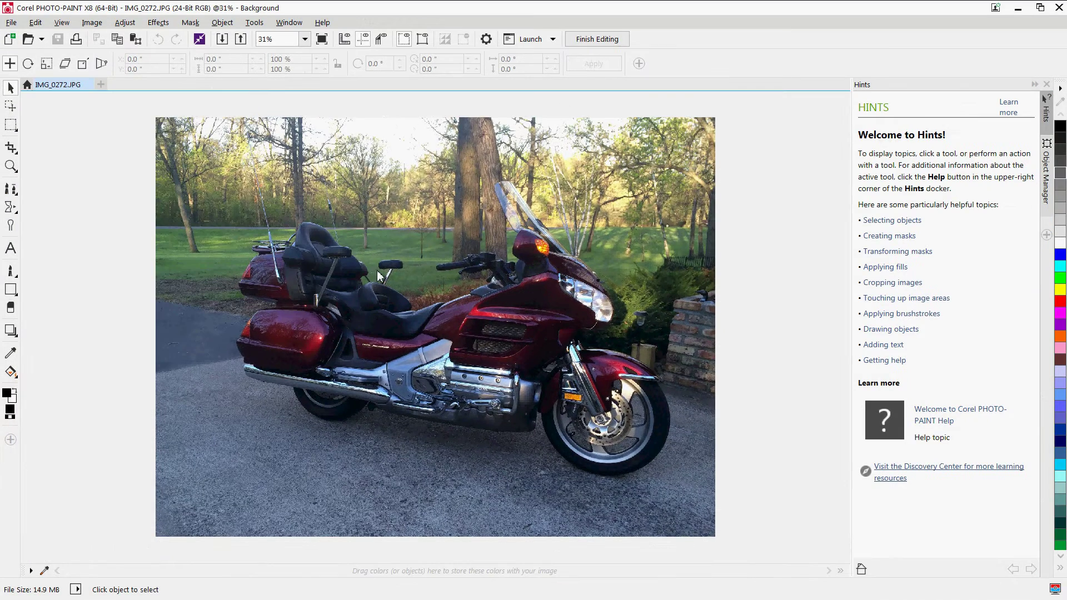
# Draw an Ellipse Mask across the whole photo width, redrawing it once for a better fit
pyautogui.scroll(-1, 378, 275)
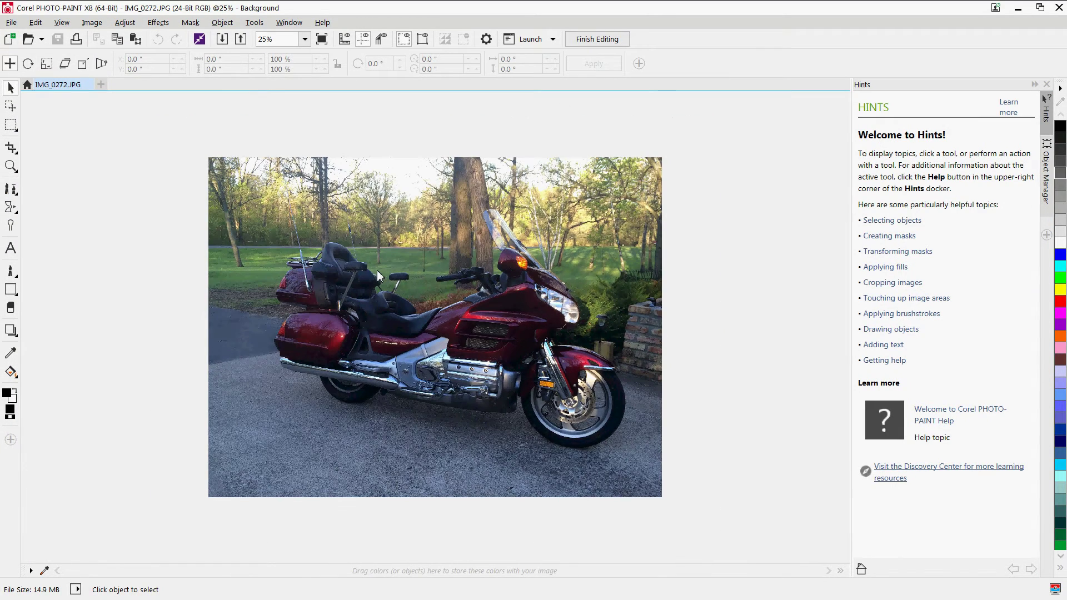
pyautogui.click(16, 128)
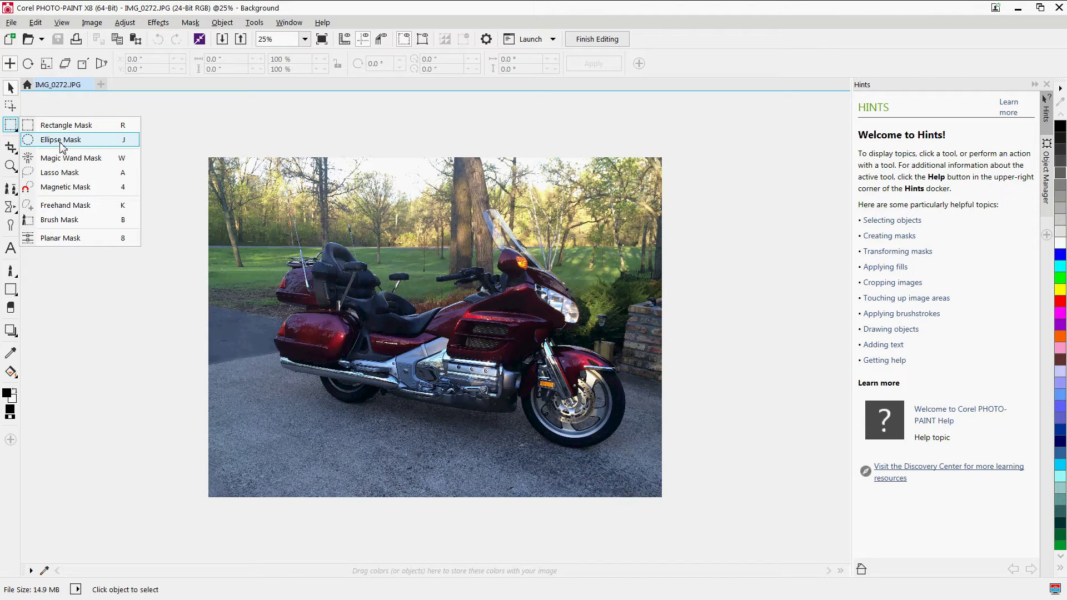
pyautogui.click(61, 143)
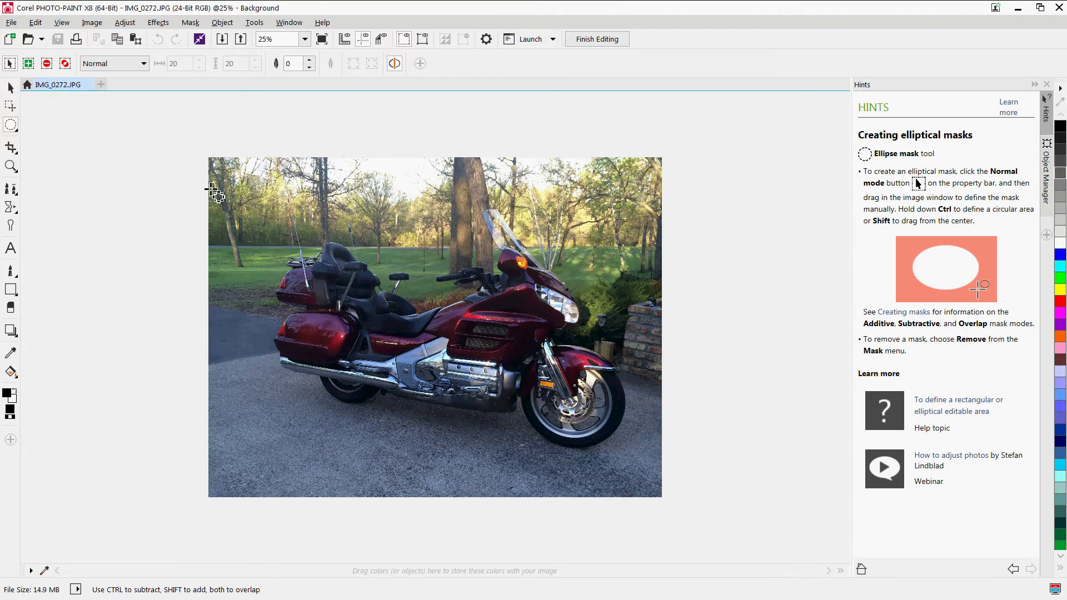
pyautogui.moveTo(210, 188); pyautogui.dragTo(663, 487)
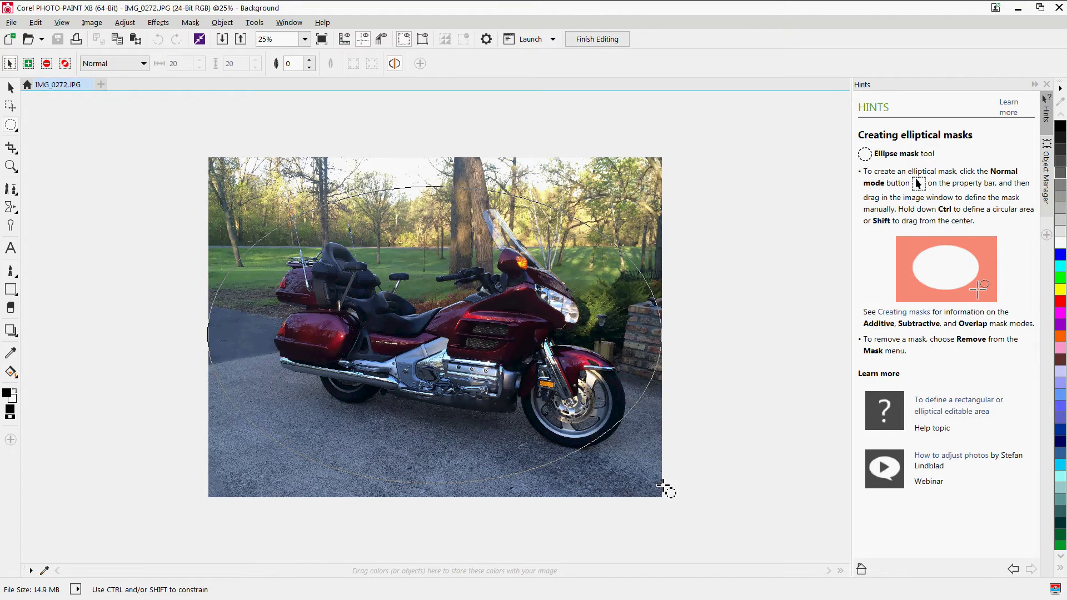
pyautogui.moveTo(663, 488); pyautogui.dragTo(663, 487)
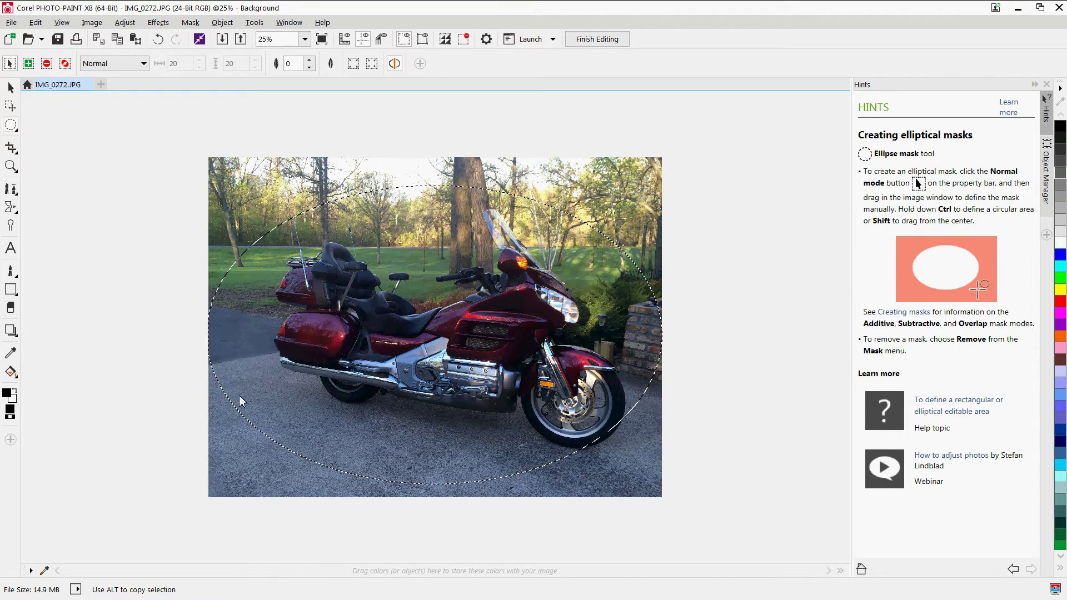
pyautogui.click(192, 333)
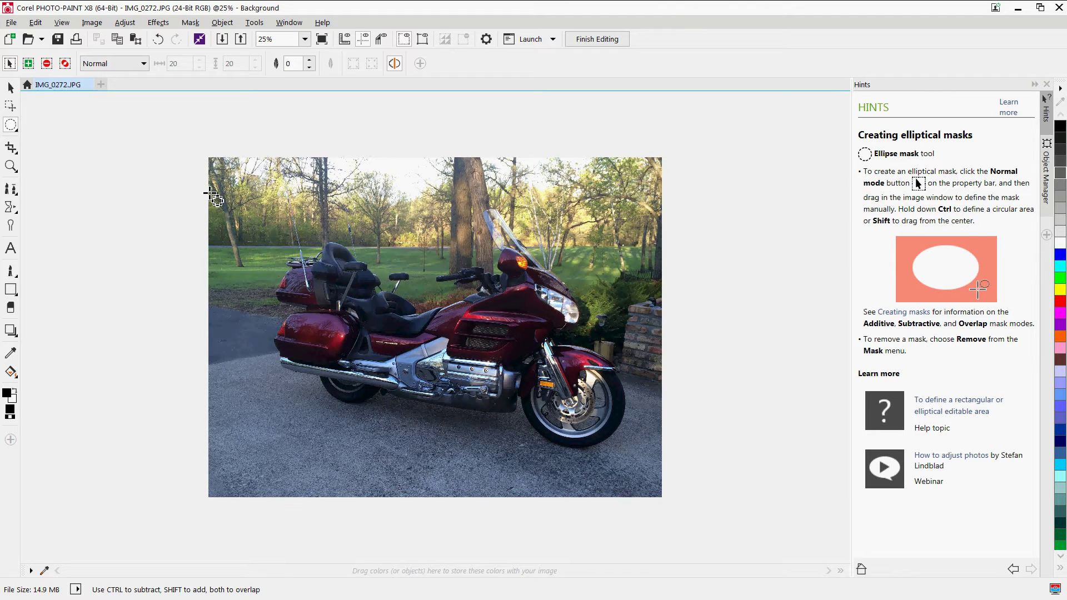
pyautogui.moveTo(214, 197); pyautogui.dragTo(664, 496)
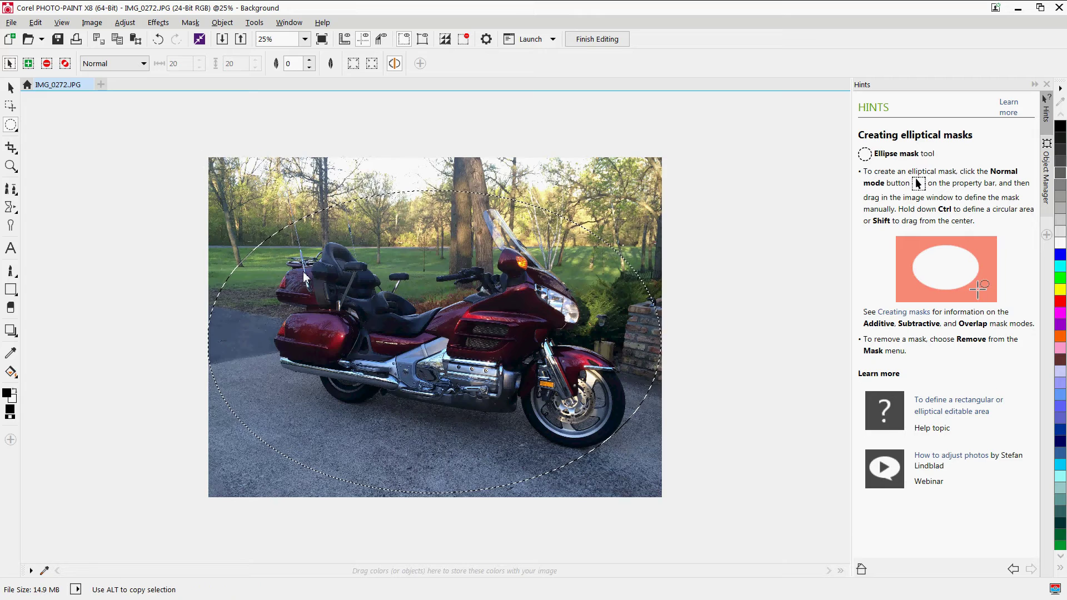
# Invert the oval mask and clear everything outside the oval to white
pyautogui.click(190, 23)
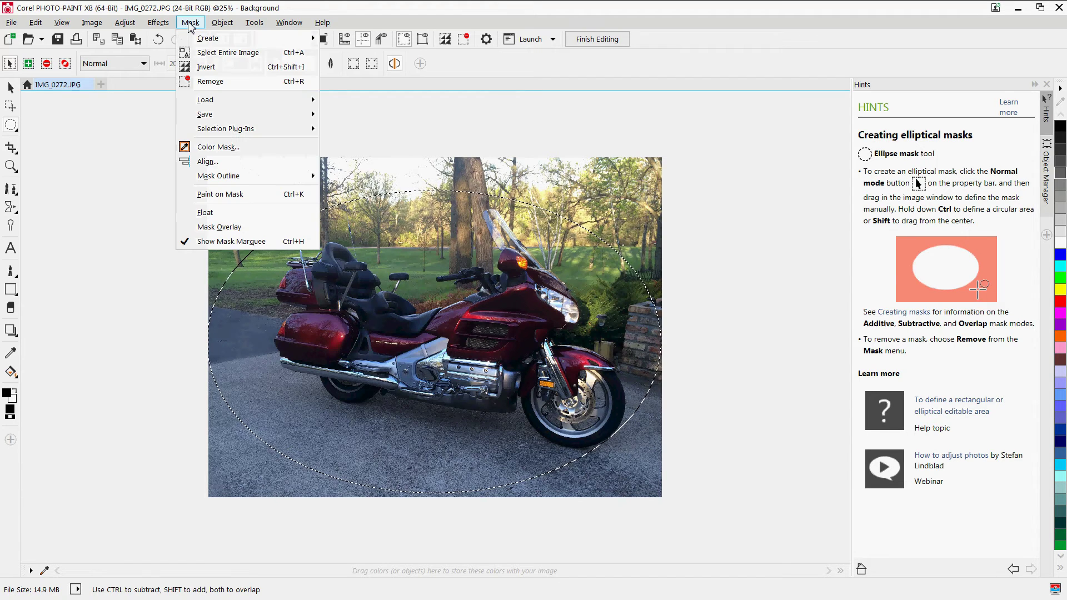
pyautogui.click(219, 67)
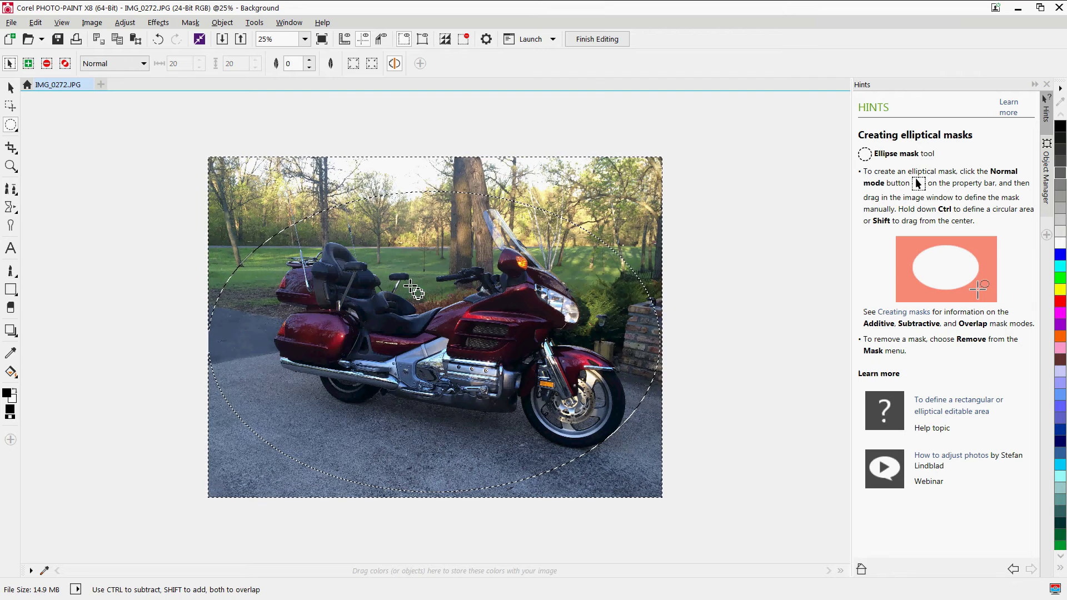
pyautogui.press('Delete')
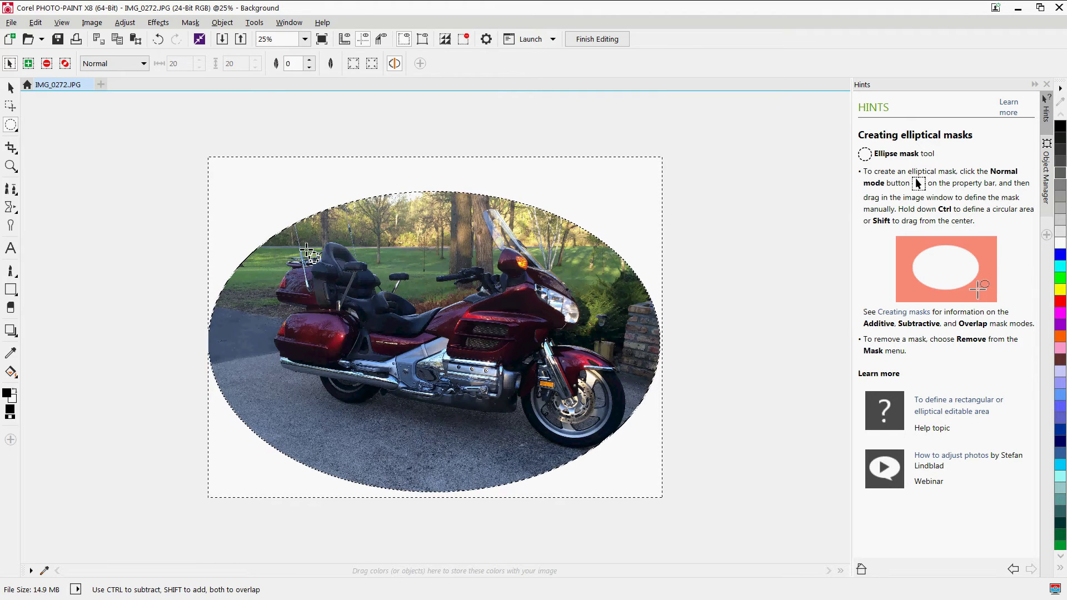
# Remove the mask, finish editing, and save the changes to IMG_0272.JPG
pyautogui.click(109, 248)
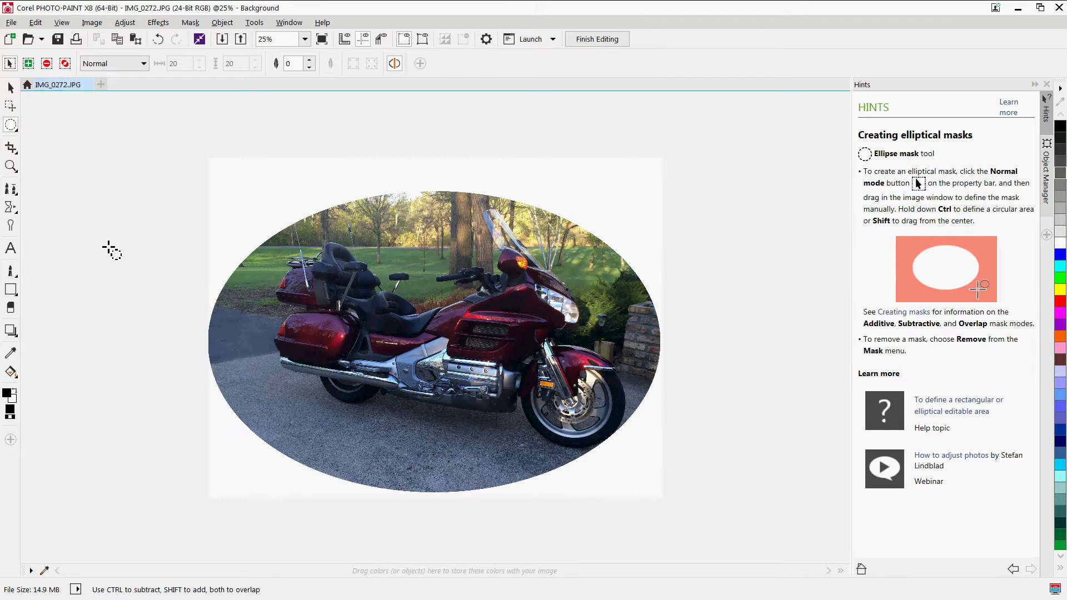
pyautogui.hotkey('ctrl', 'z')
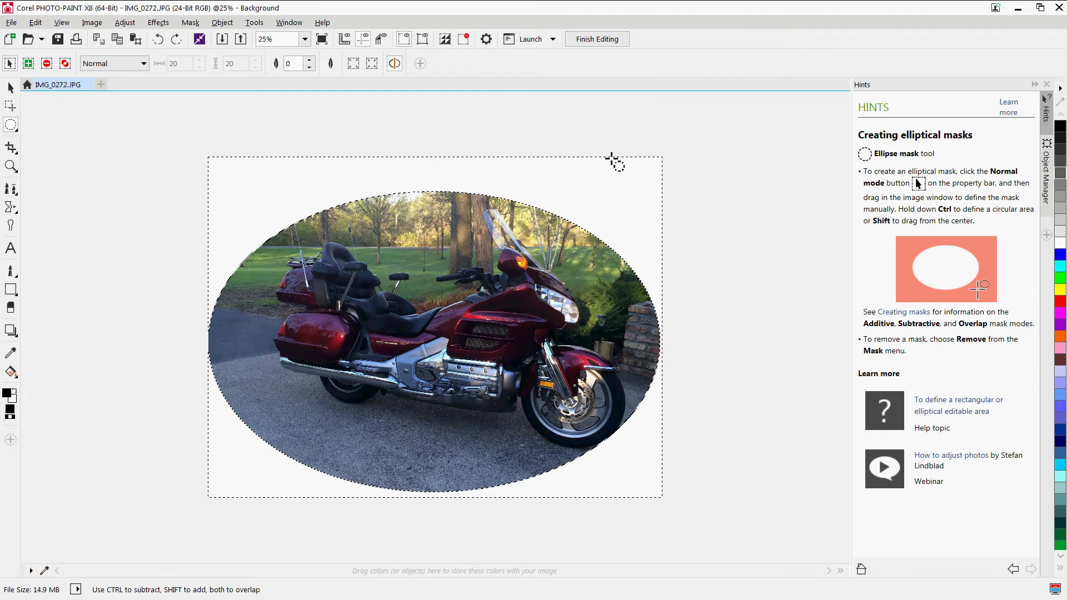
pyautogui.click(153, 203)
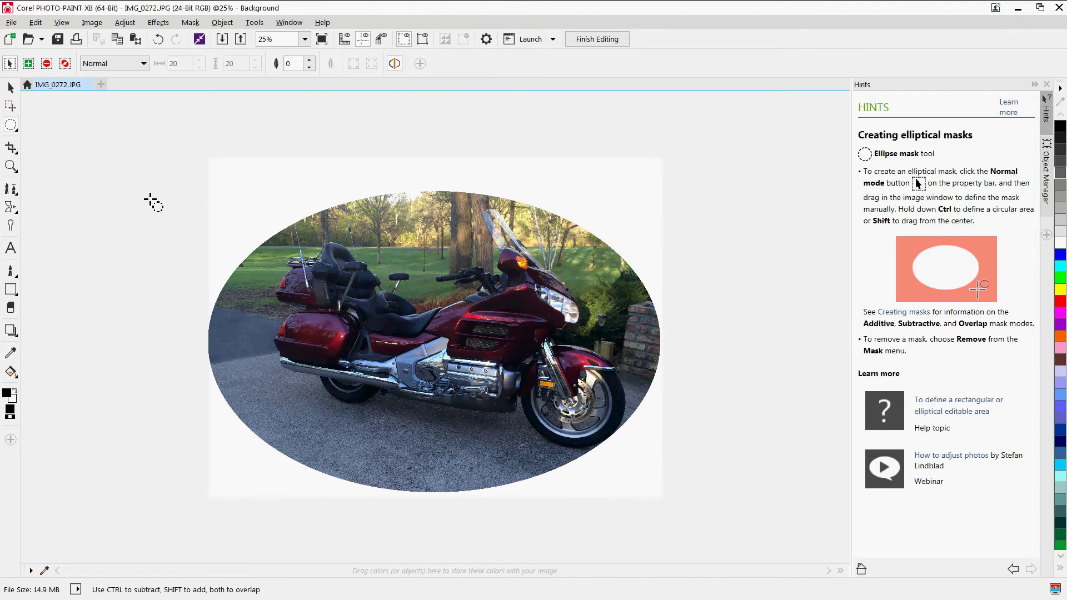
pyautogui.click(608, 40)
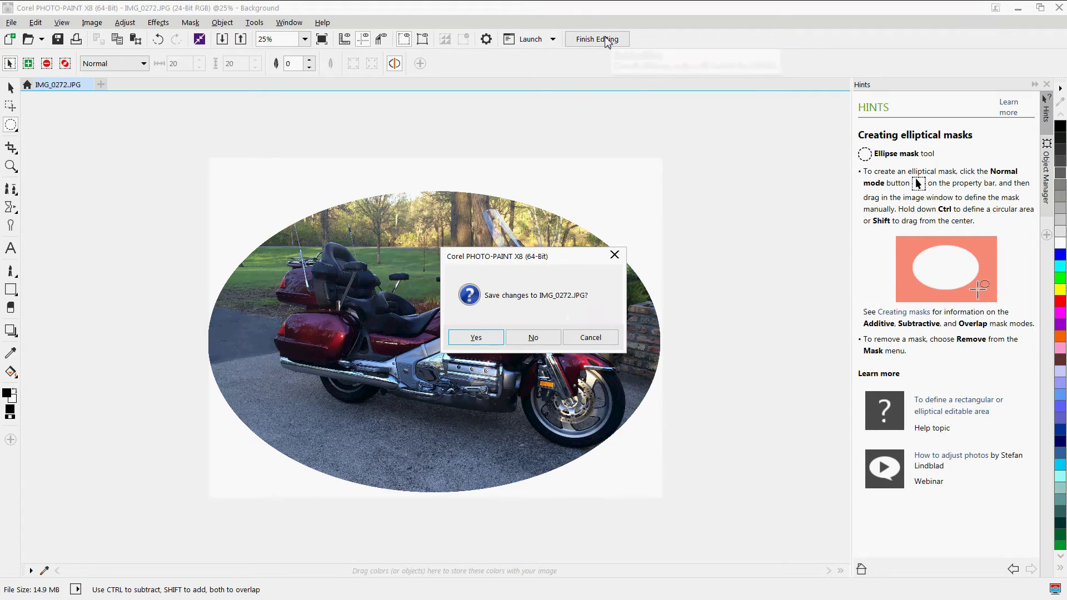
pyautogui.click(481, 343)
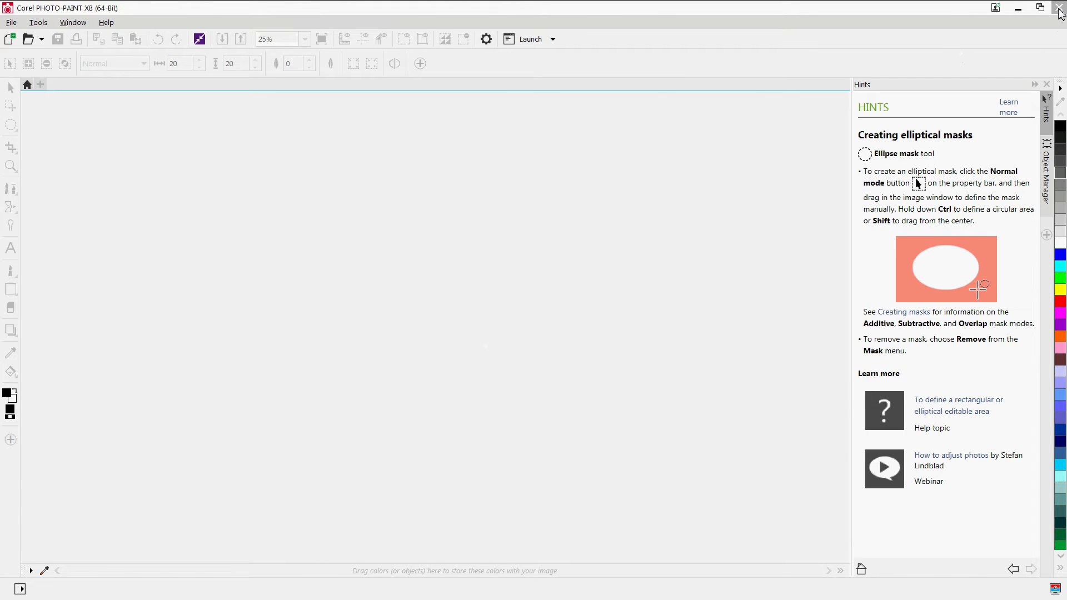
pyautogui.click(1059, 7)
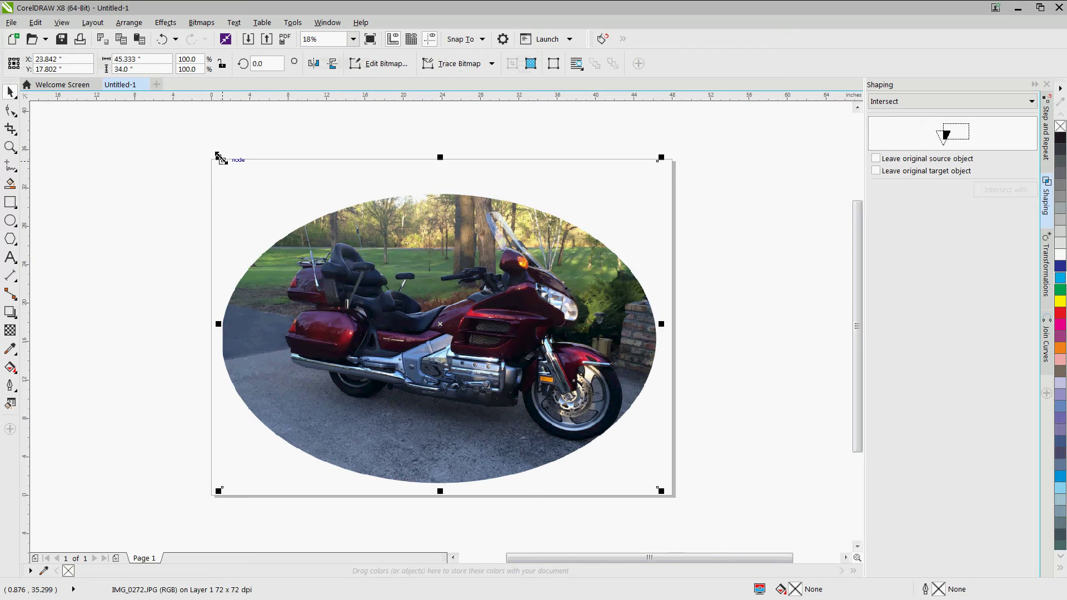
# Scale the oval image to 54.6%, move it up-left, and send it to RDWorks V8
pyautogui.moveTo(219, 158); pyautogui.dragTo(417, 305)
pyautogui.moveTo(537, 424); pyautogui.dragTo(418, 300)
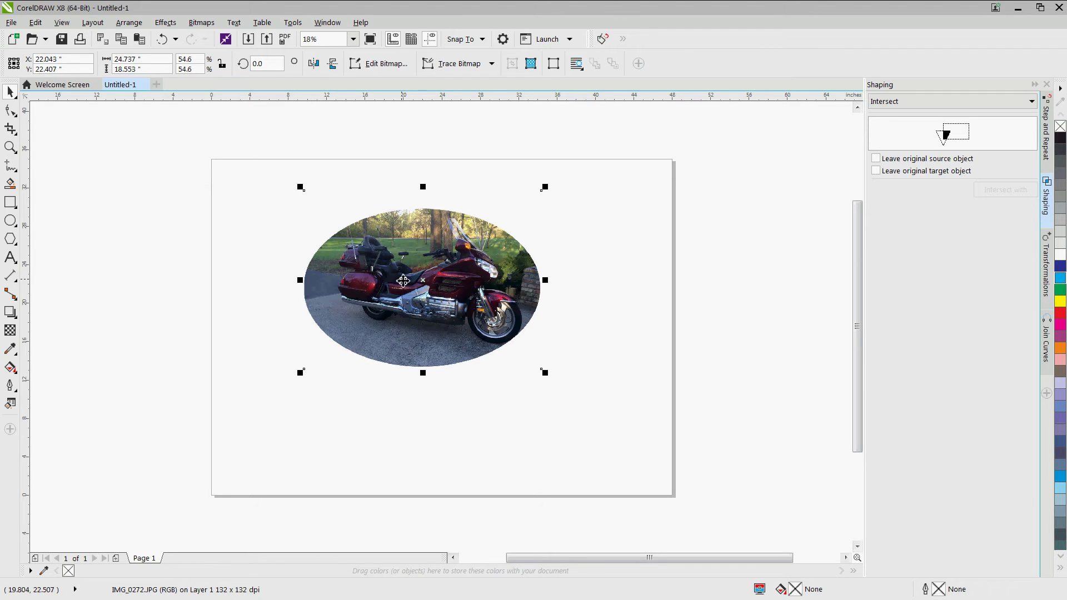
pyautogui.click(603, 40)
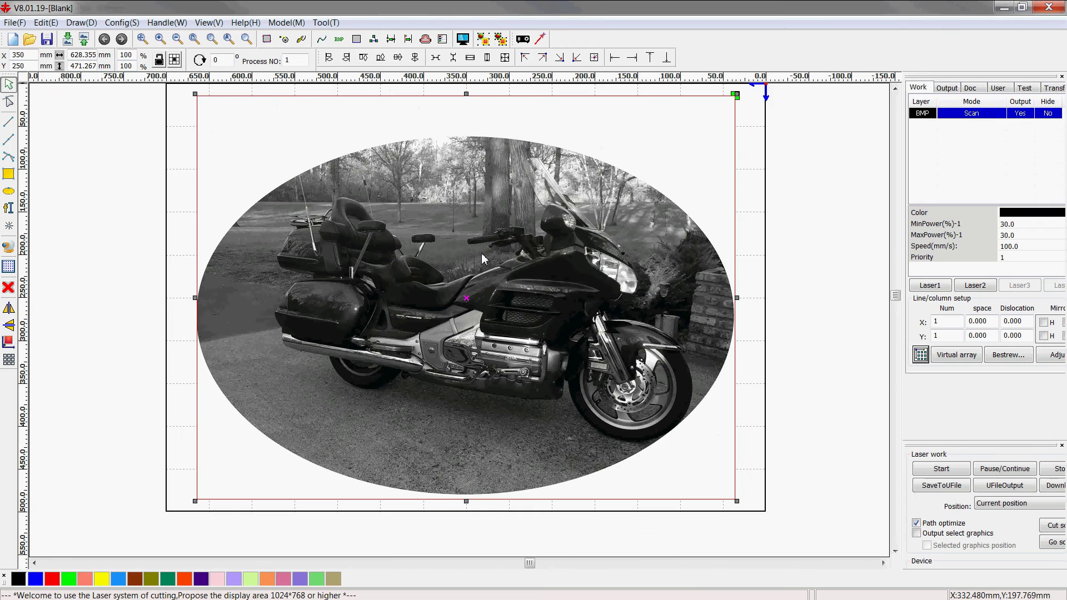
# Shrink the motorcycle bitmap to 191.358 × 143.519 mm and move it into the upper work area
pyautogui.scroll(-1, 481, 252)
pyautogui.click(698, 296)
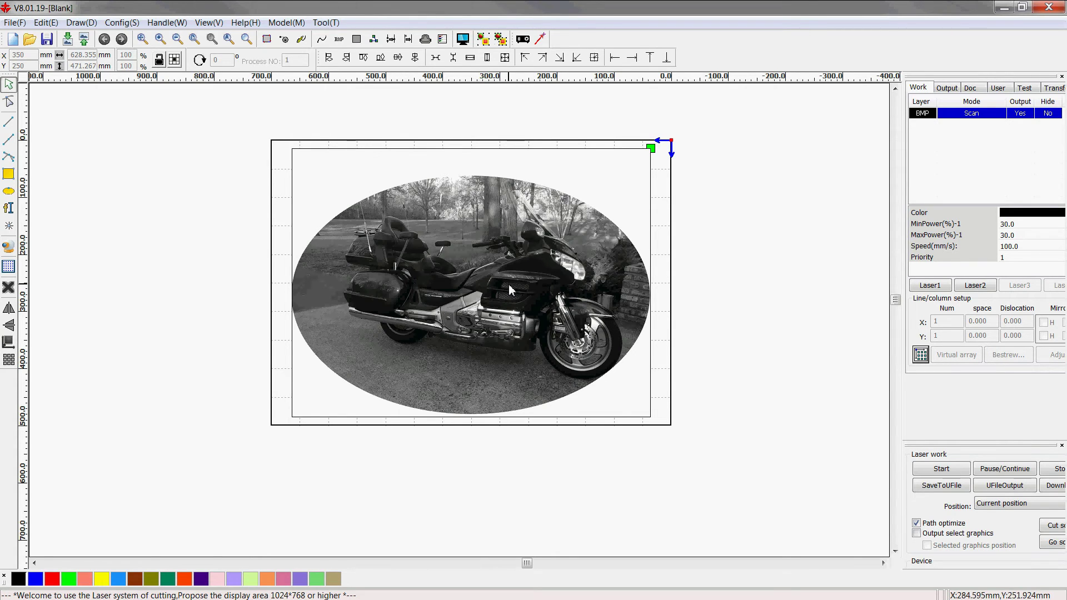
pyautogui.click(290, 147)
pyautogui.click(290, 147)
pyautogui.moveTo(290, 147); pyautogui.dragTo(495, 286)
pyautogui.moveTo(542, 332); pyautogui.dragTo(540, 333)
pyautogui.moveTo(617, 384); pyautogui.dragTo(457, 232)
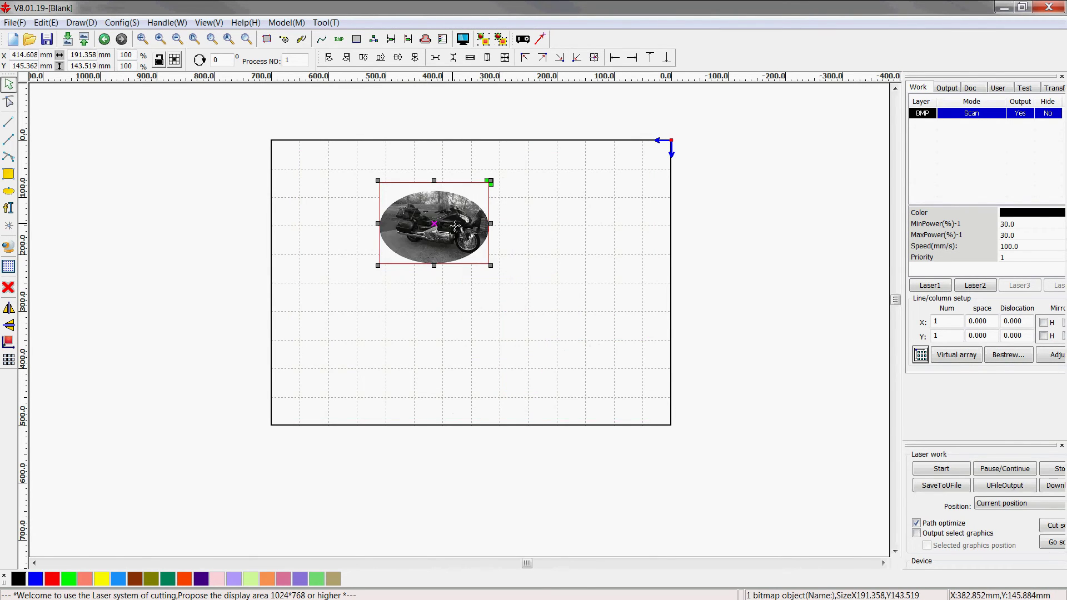
# Set the BMP scan layer's speed to 600 mm/s in Layer Parameter
pyautogui.doubleClick(977, 114)
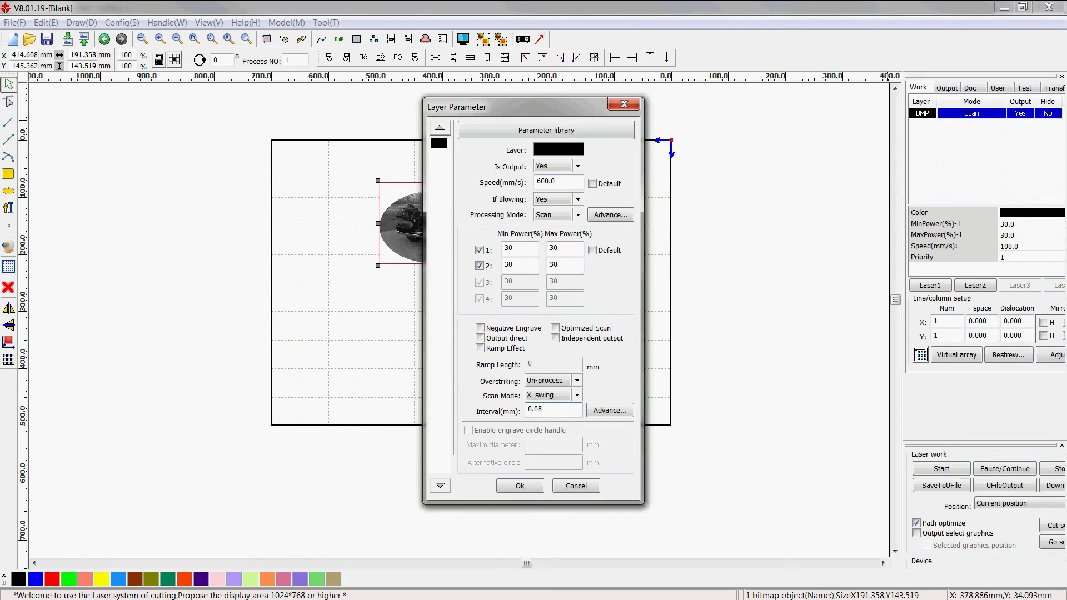
pyautogui.click(531, 487)
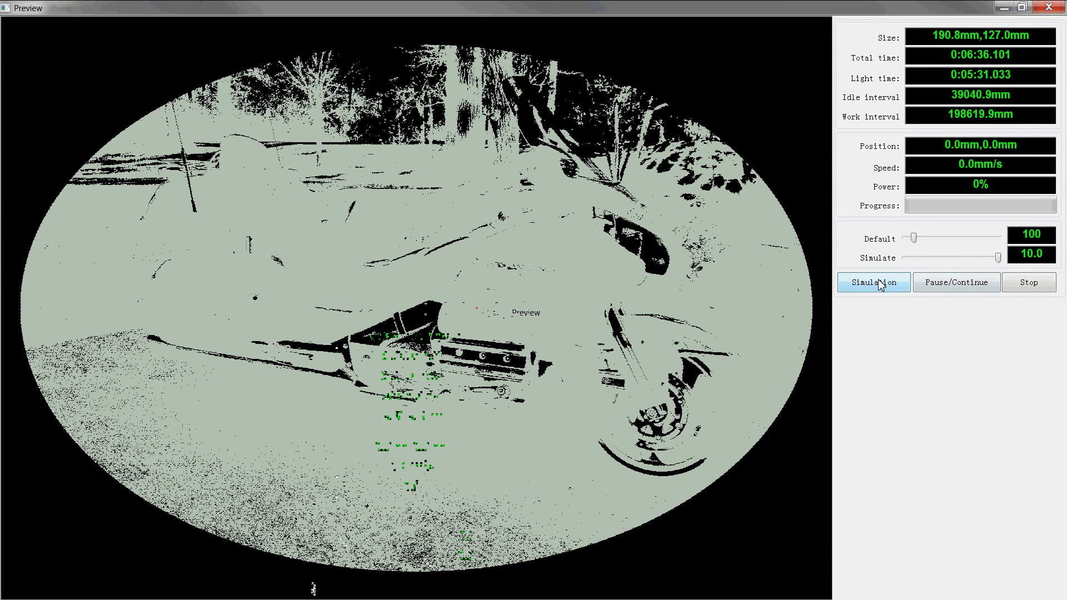
pyautogui.click(880, 283)
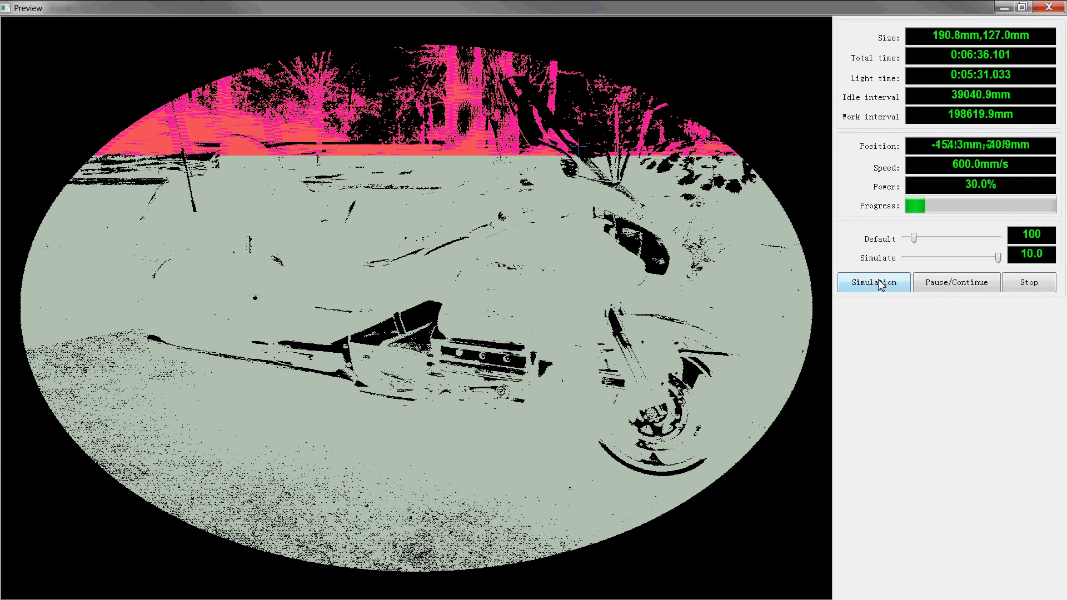
pyautogui.click(1023, 285)
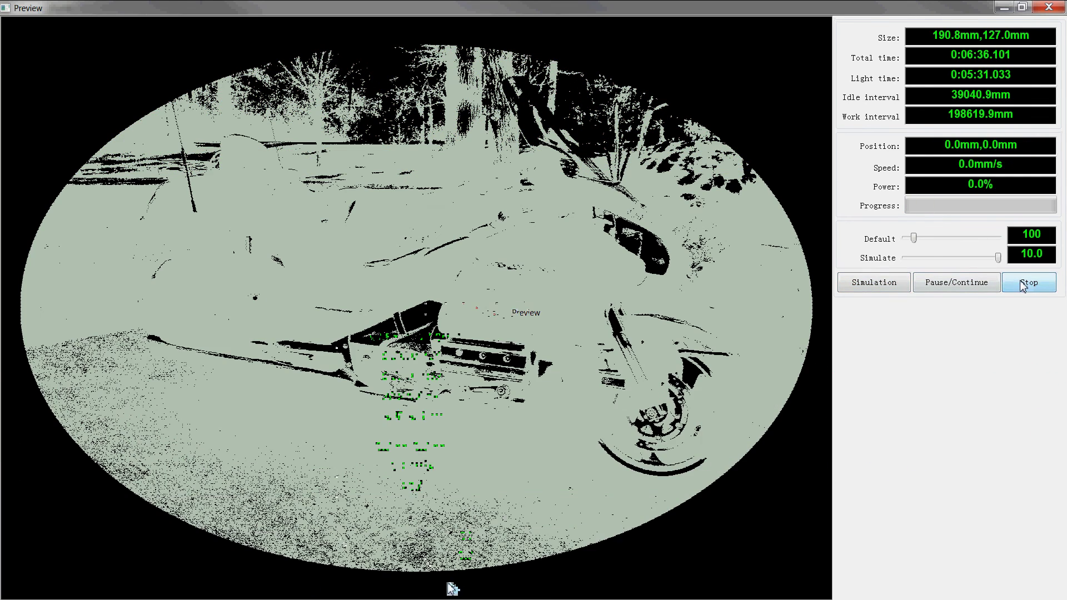